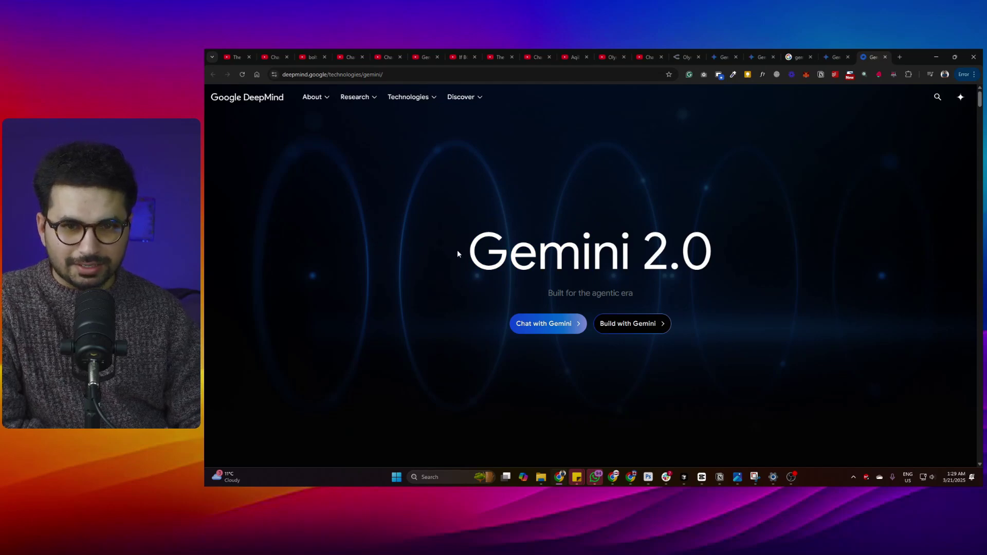
Step: Scroll through the DeepMind Gemini 2.0 page, then switch to the empty Gemini Canvas tab
scroll(440, 251, down, 4)
scroll(531, 258, down, 4)
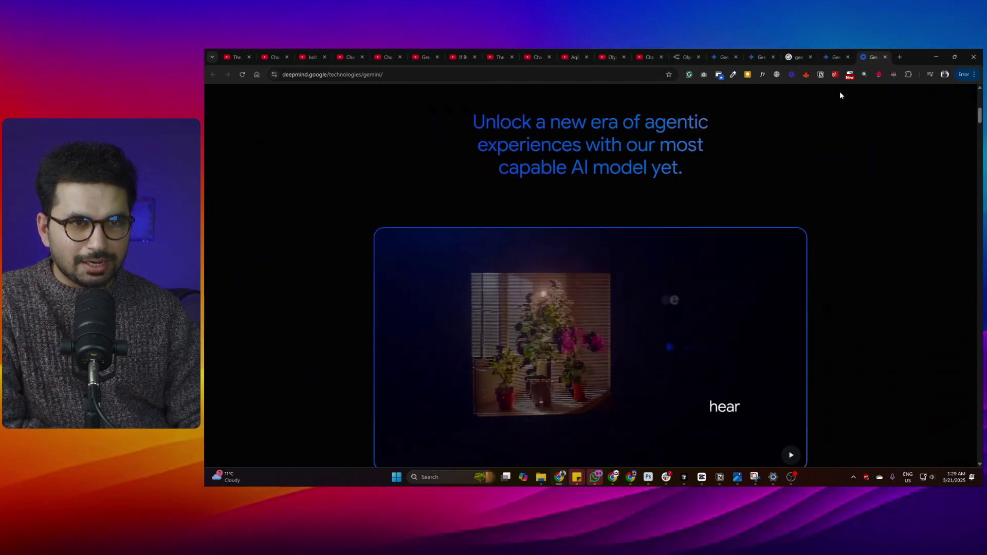
click(836, 53)
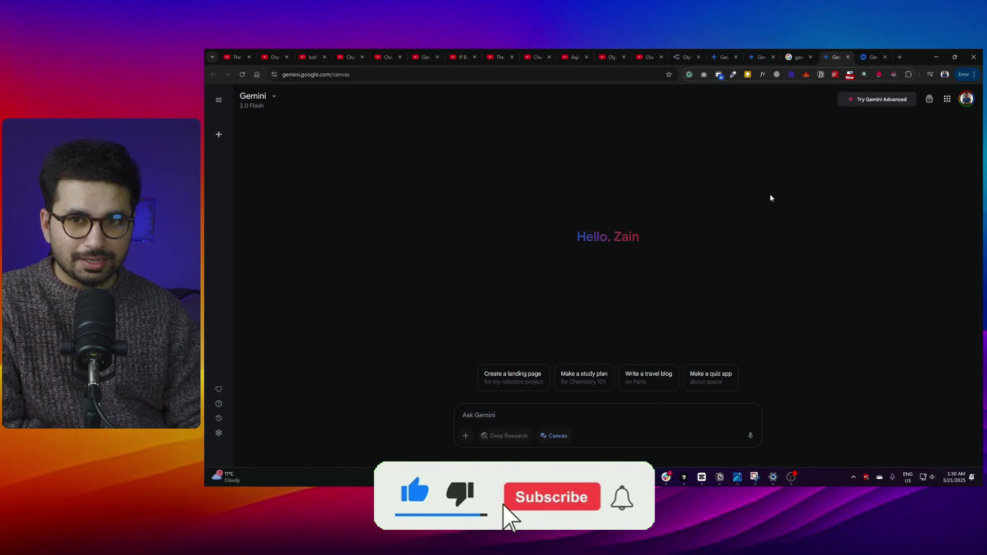
Step: Look over the Budget Planner landing page chat
click(761, 56)
scroll(626, 222, down, 5)
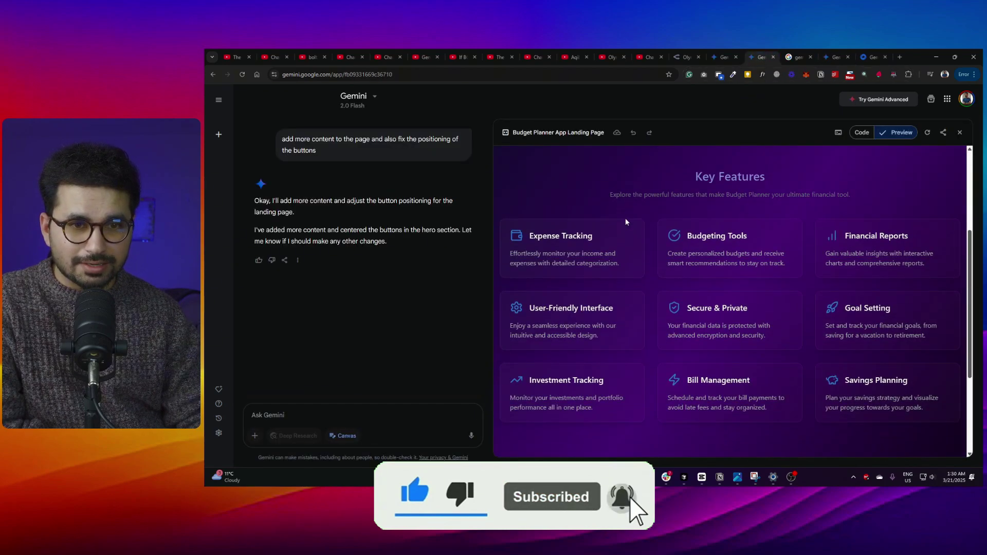
scroll(630, 242, up, 3)
Step: Open the Budget Tracker chat, scroll its React code and select the page address
click(724, 57)
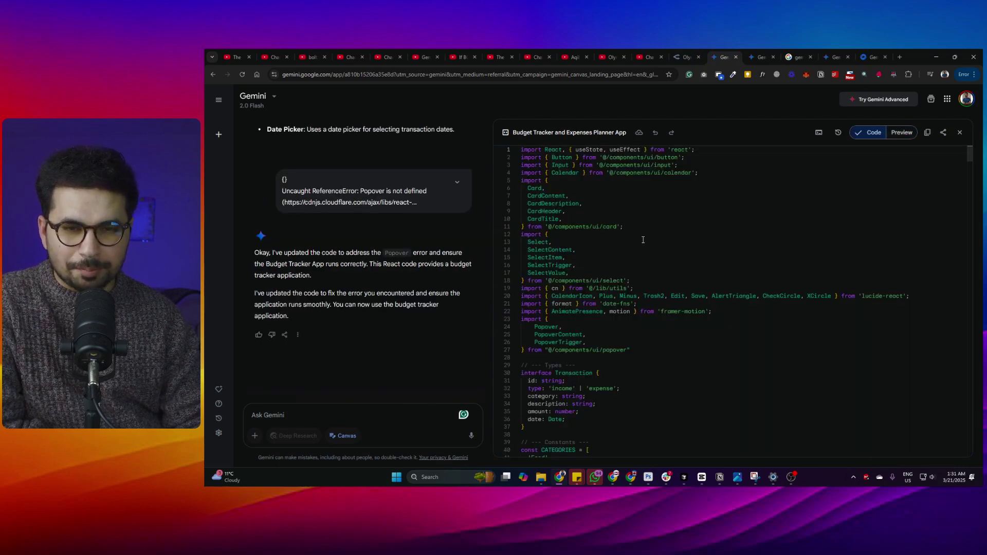
scroll(670, 249, down, 3)
scroll(673, 252, down, 3)
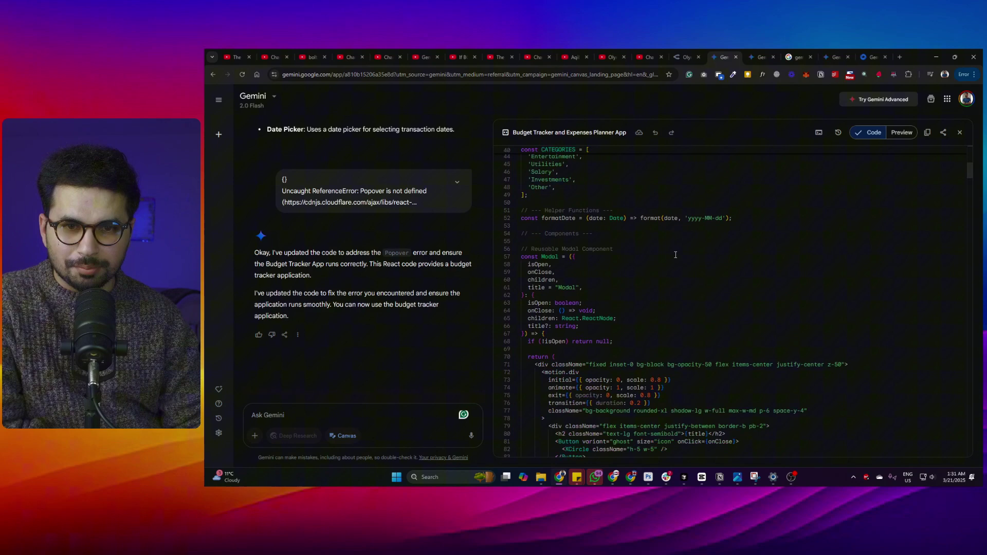
scroll(699, 242, down, 2)
scroll(669, 267, down, 2)
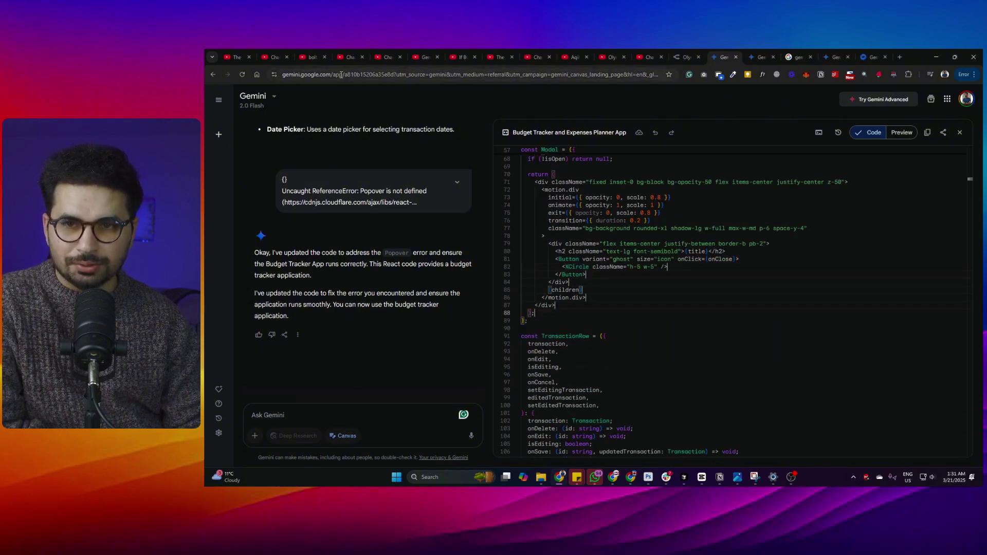
drag(337, 72, 282, 75)
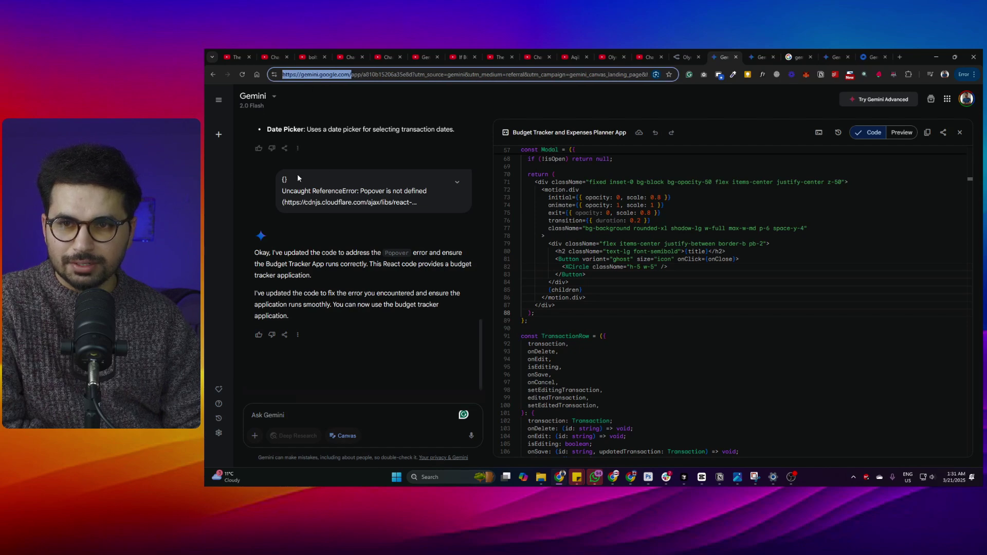
mouse_move(218, 135)
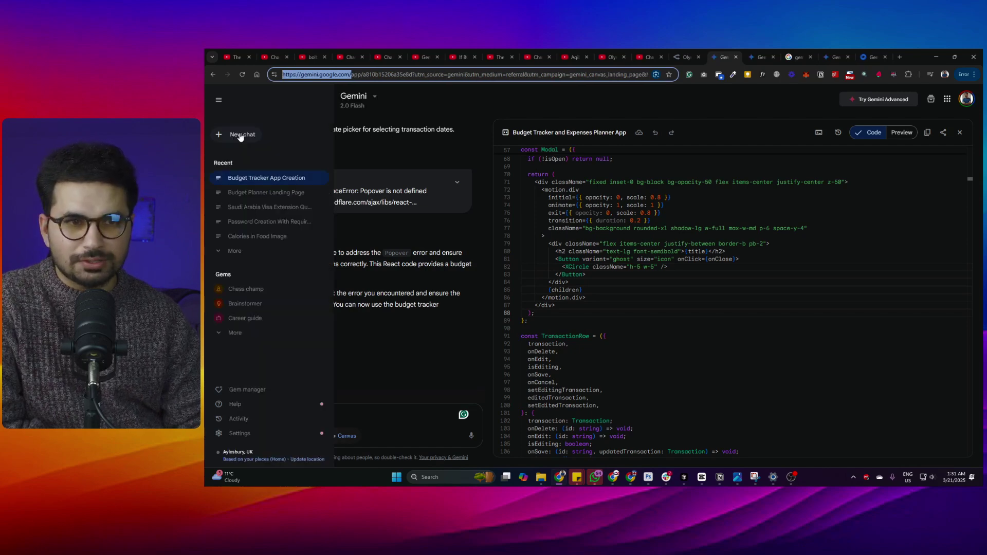
Step: In a new Canvas-enabled chat, request a landing page for the robotics project
click(236, 135)
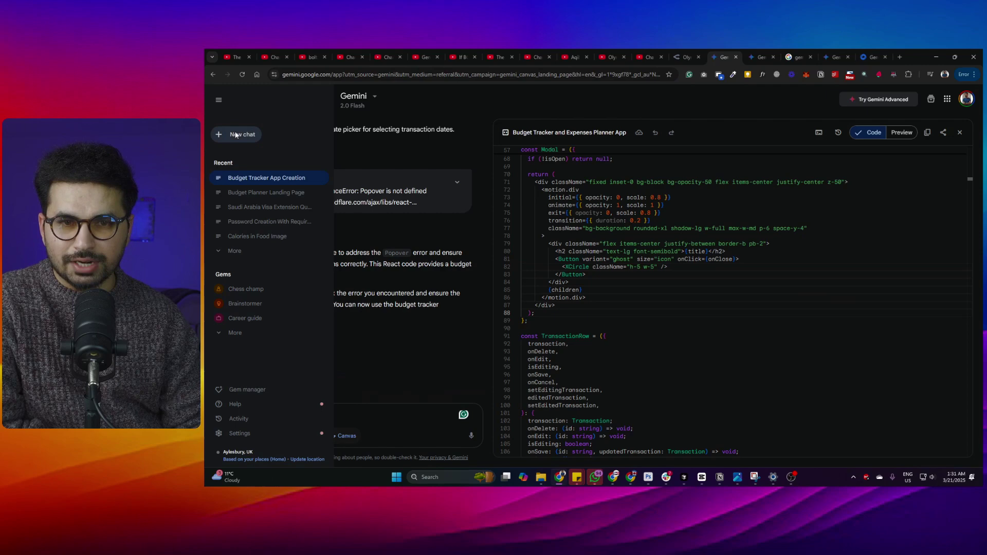
click(557, 437)
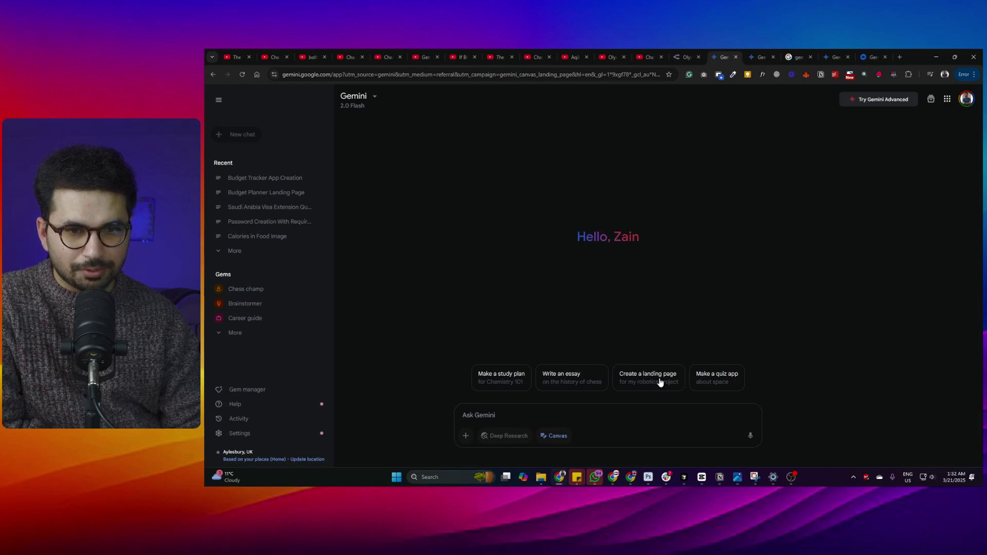
click(661, 382)
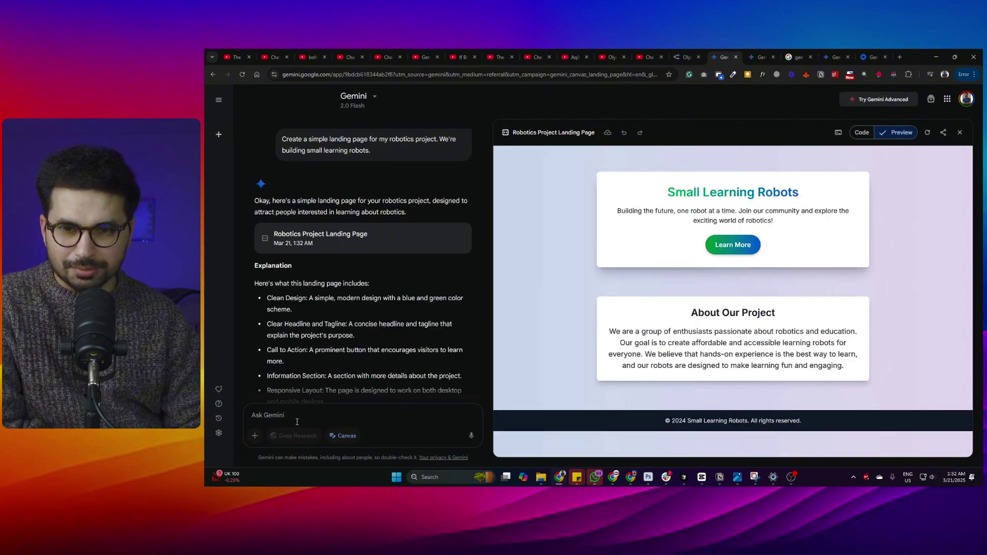
Step: Dictate a request for a more modern, professional robotics landing page with more sections, then review it
click(344, 408)
key(super+h)
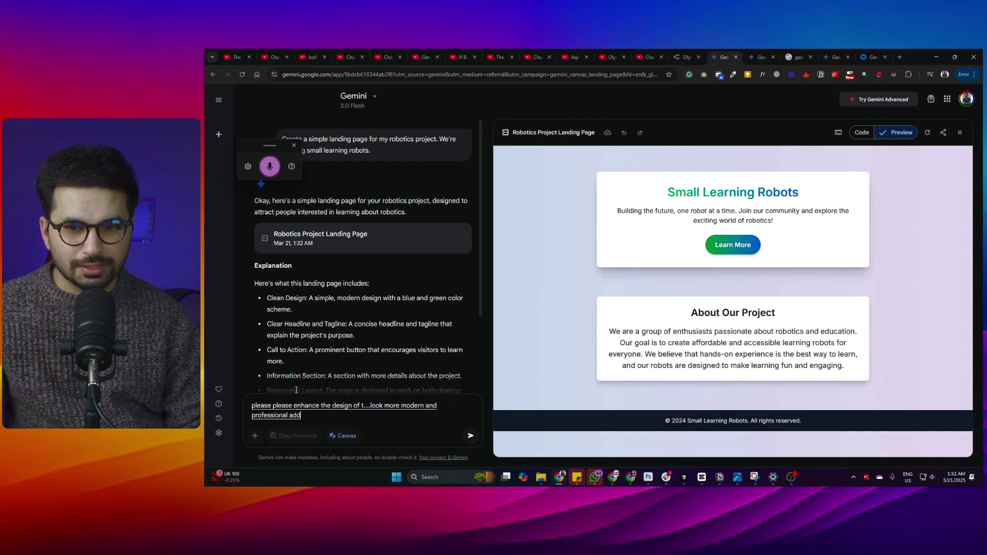
key(Return)
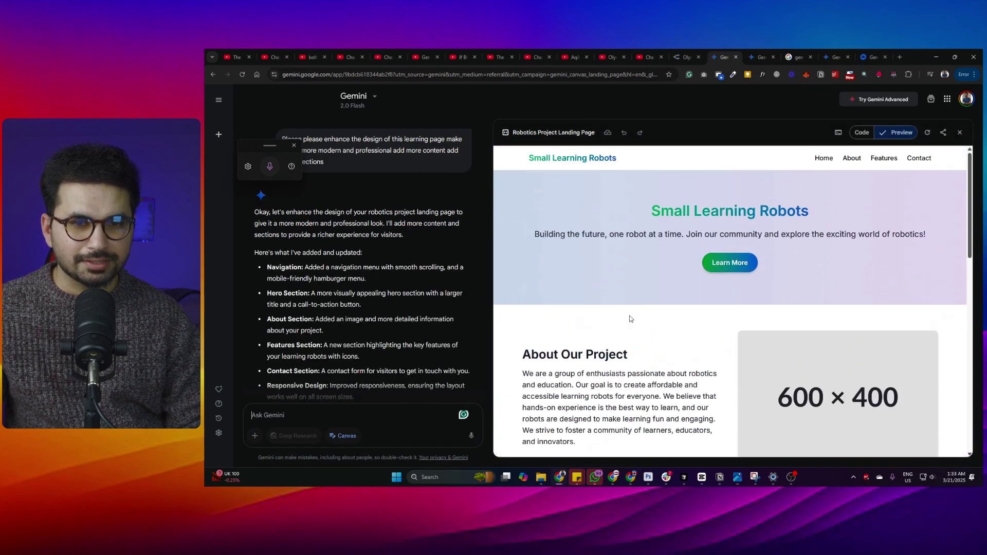
scroll(668, 350, down, 10)
scroll(746, 319, down, 5)
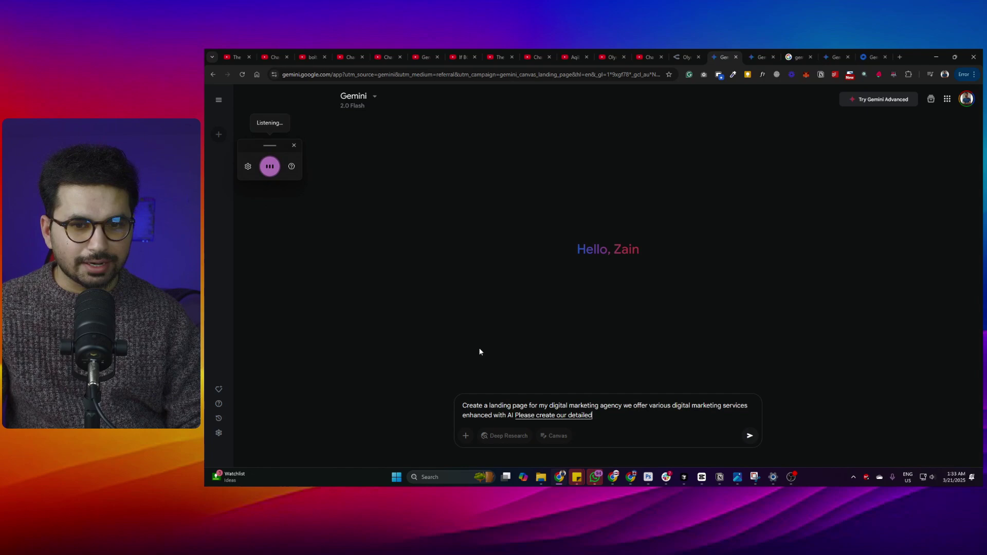
Step: Send the AI marketing agency prompt, scroll the AI Marketing Co. preview, and start a new chat
key(Return)
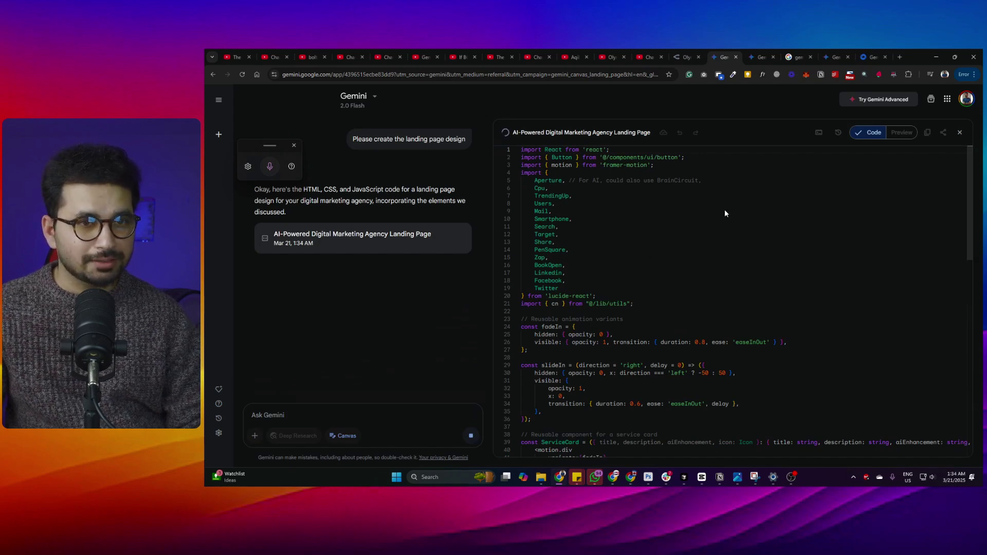
drag(570, 220, 790, 245)
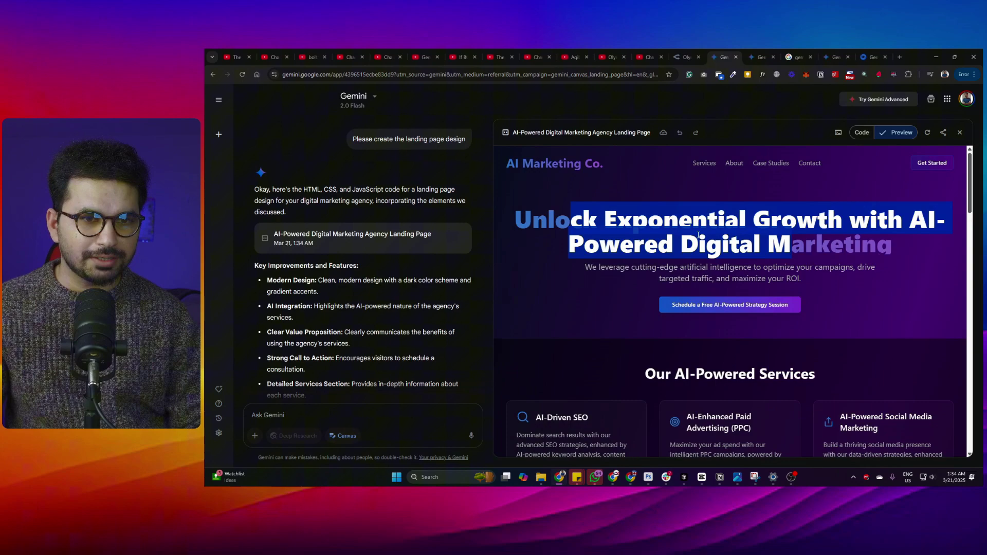
scroll(699, 236, down, 5)
scroll(710, 267, down, 10)
scroll(720, 302, down, 5)
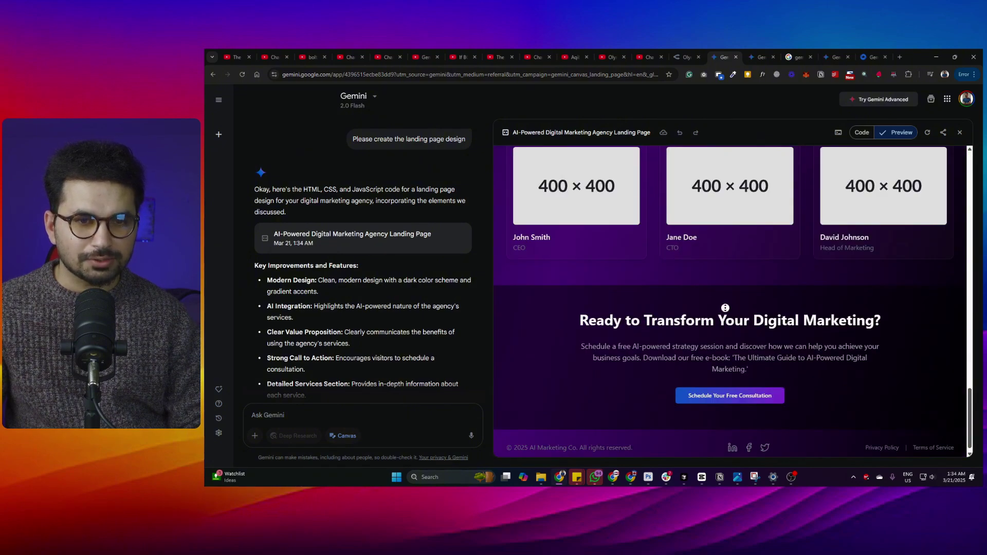
scroll(725, 308, up, 1)
scroll(731, 224, down, 1)
scroll(722, 324, up, 10)
scroll(680, 288, up, 10)
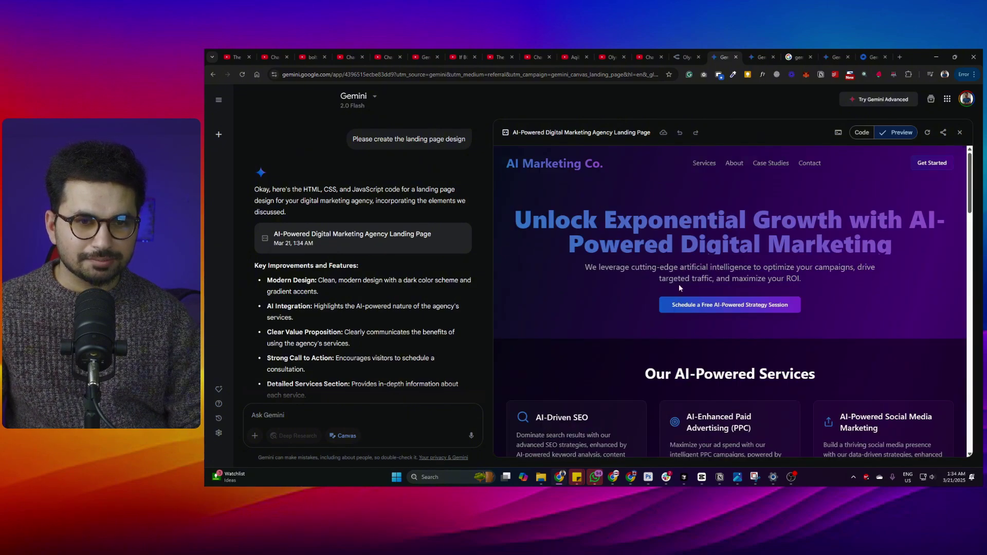
scroll(680, 289, down, 4)
scroll(634, 267, down, 2)
scroll(709, 307, down, 5)
scroll(720, 299, down, 4)
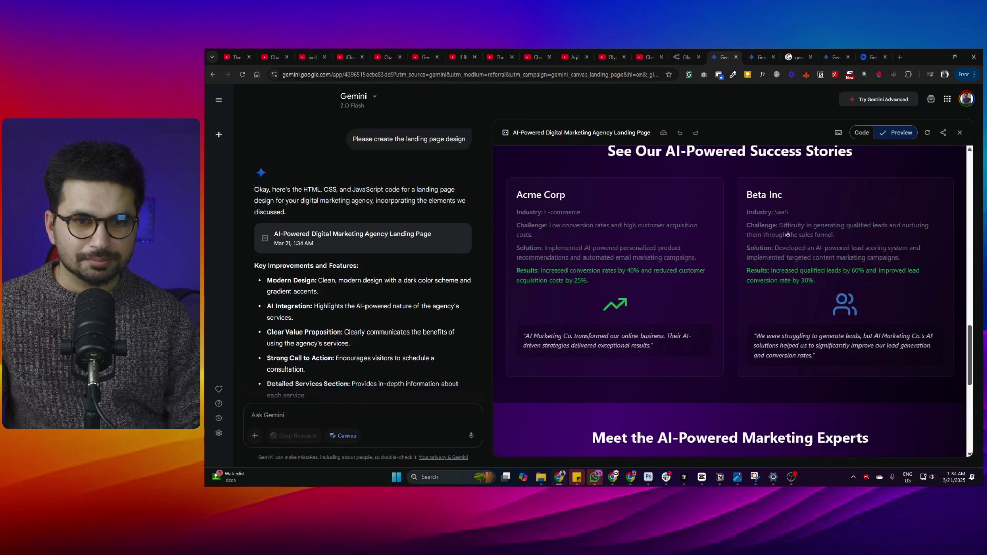
scroll(787, 235, down, 5)
scroll(809, 247, up, 8)
scroll(823, 206, up, 8)
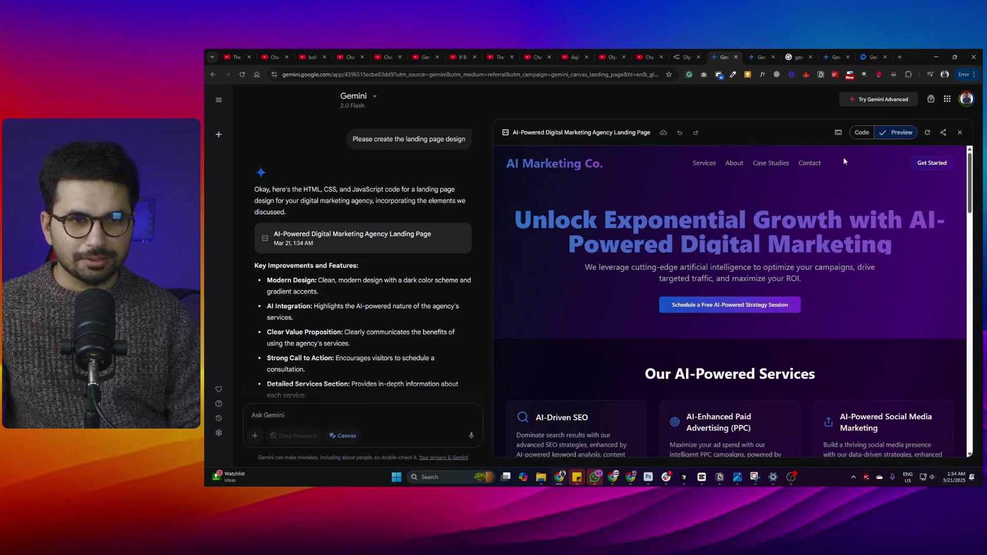
click(220, 135)
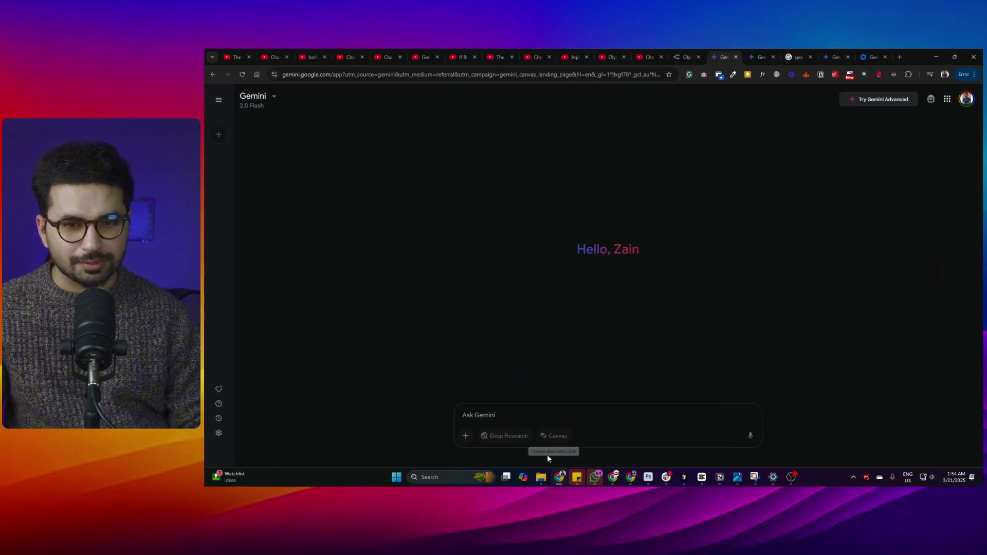
Step: With Canvas on, request a Python script that logs CPU and memory usage over time
click(554, 436)
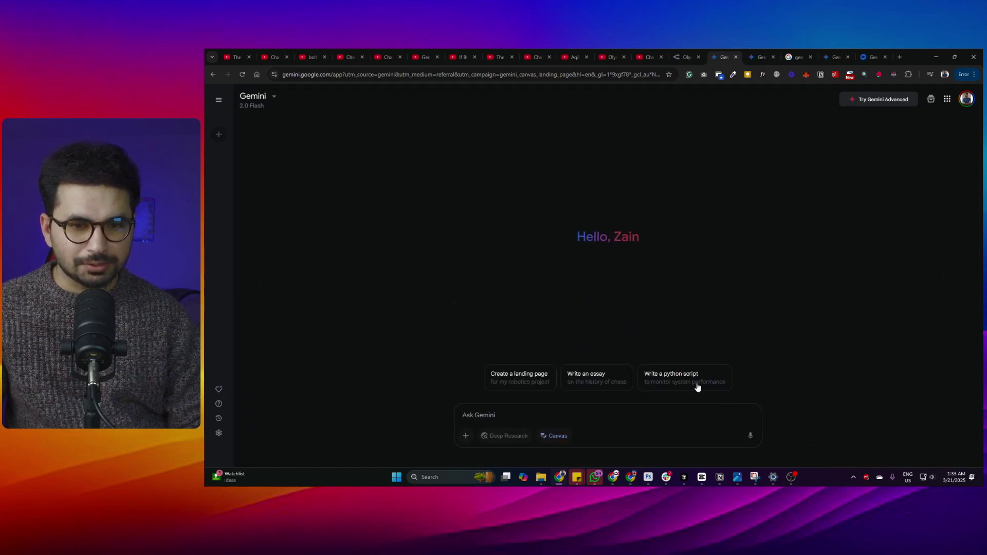
click(682, 386)
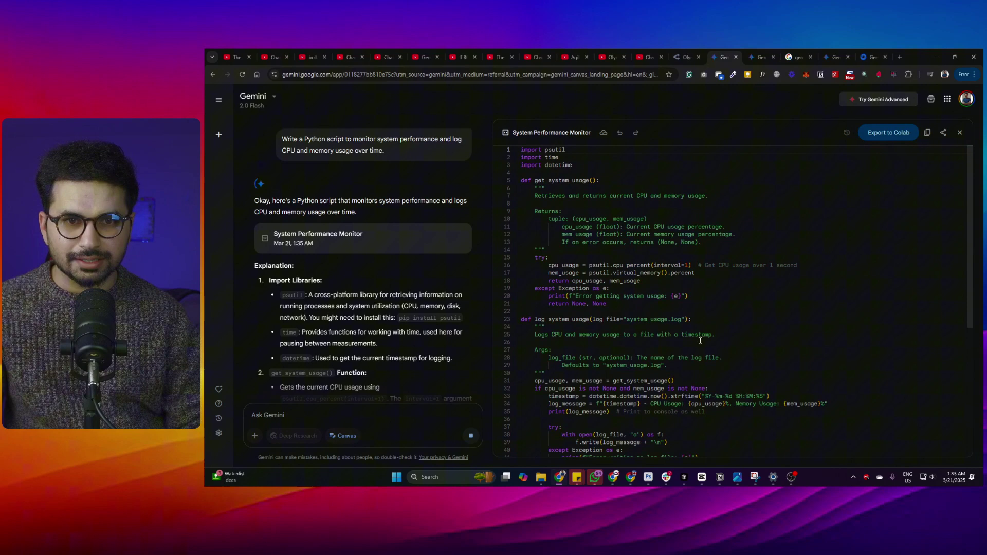
Step: Export the System Performance Monitor script to Colab and run its cell
click(892, 136)
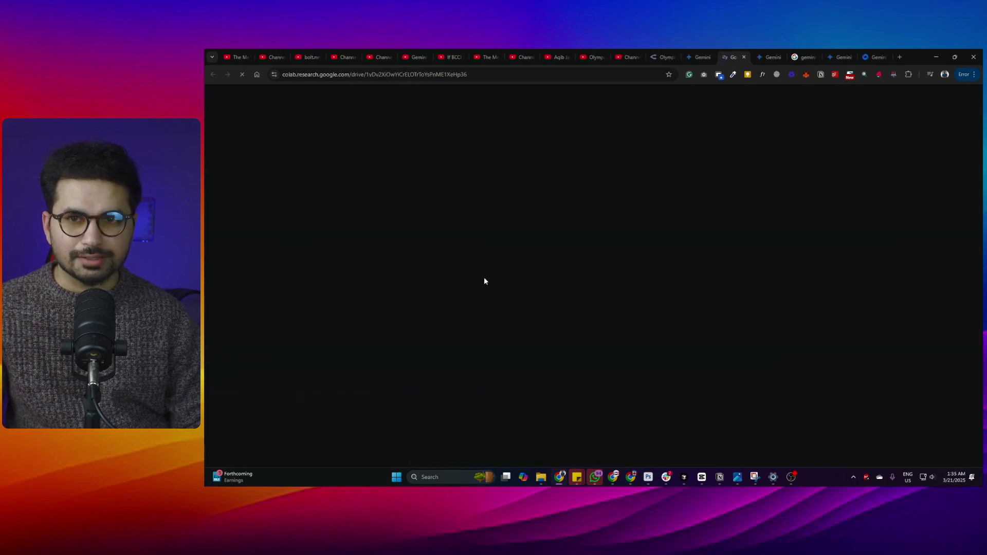
key(ctrl+shift+Tab)
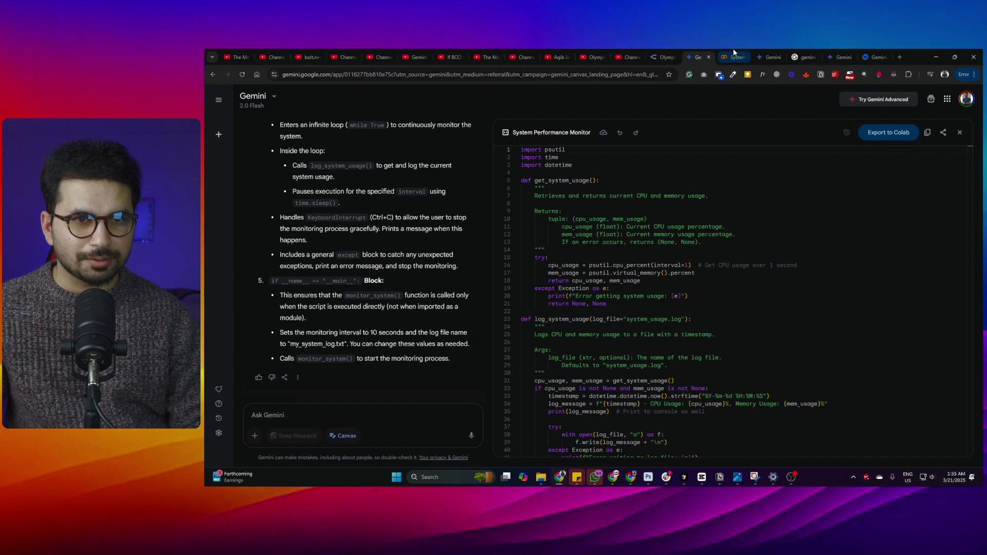
key(ctrl+Tab)
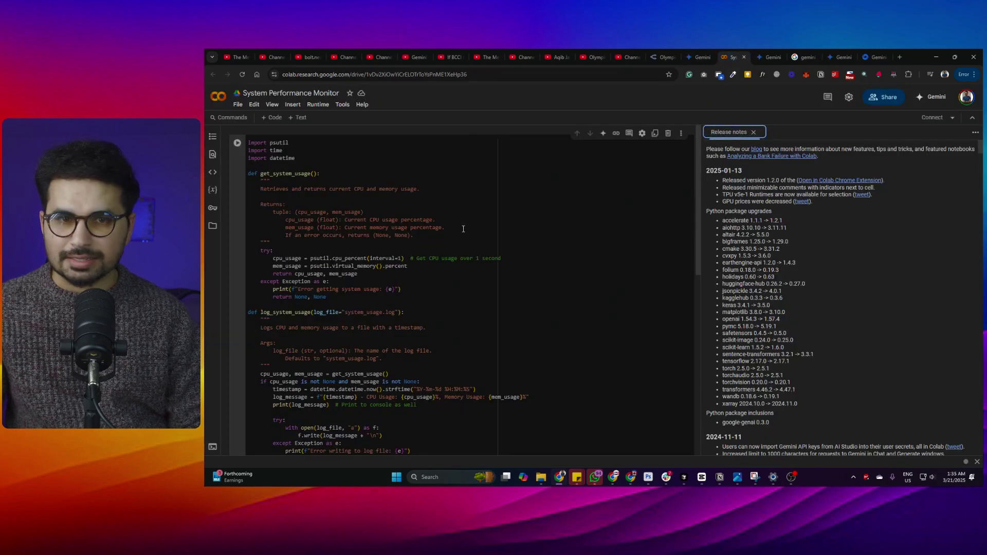
click(237, 142)
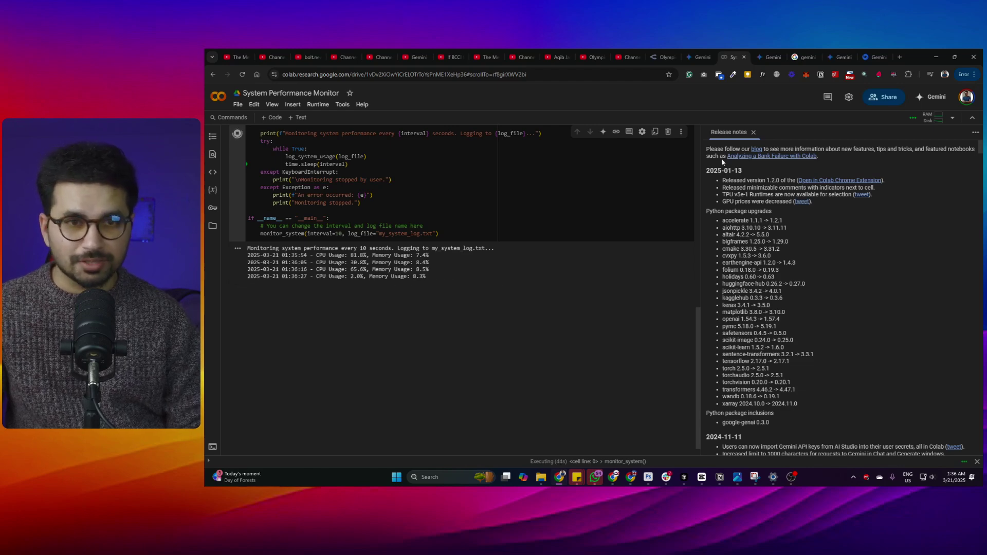
Step: Close the Colab notebook and create a public share link for the AI Marketing landing page
key(ctrl+w)
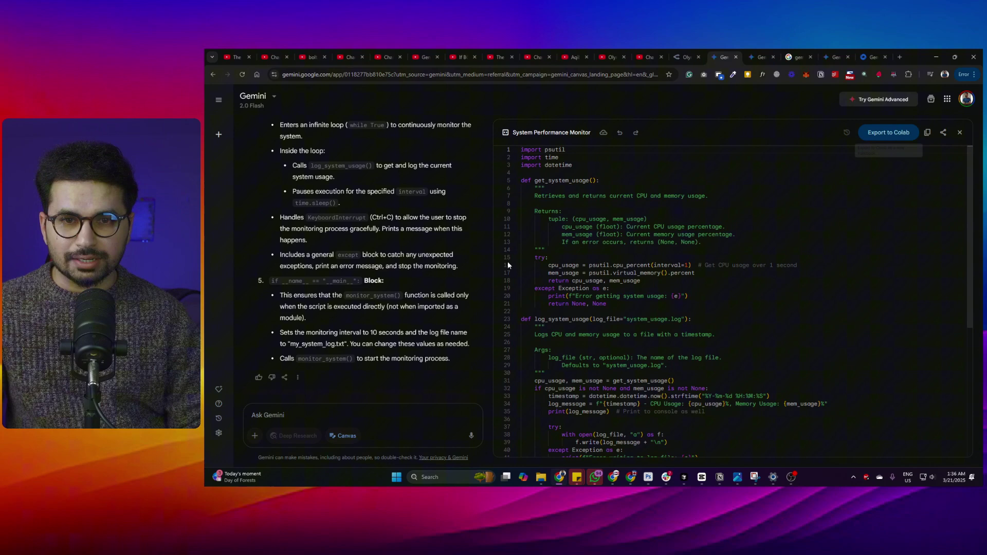
scroll(643, 288, up, 3)
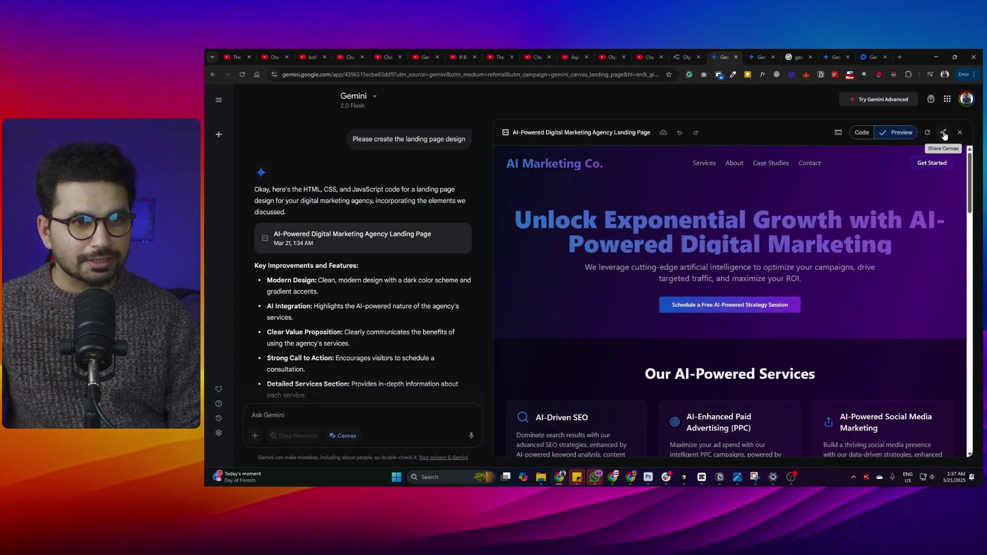
click(944, 132)
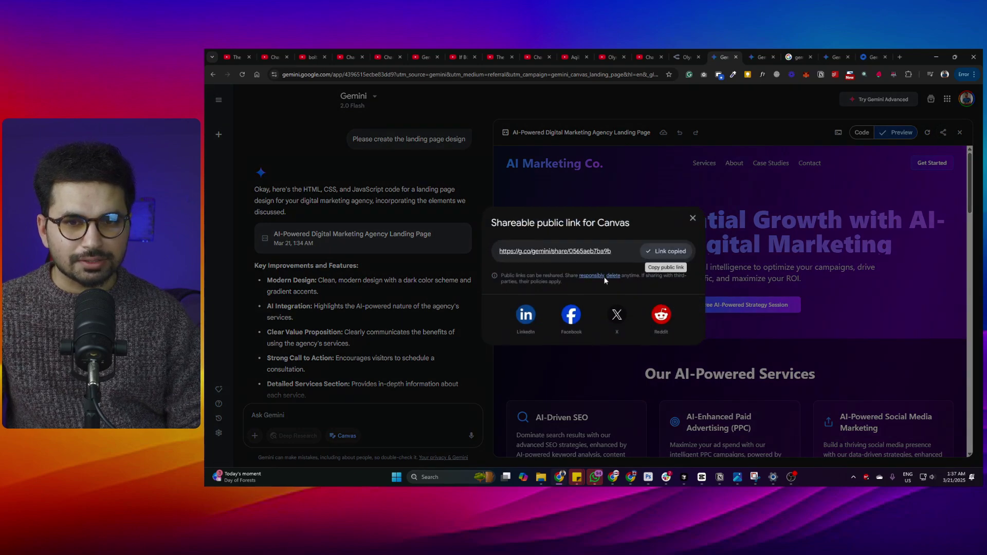
Step: Browse the shared landing page in a new tab, then request a space quiz app in Gemini
click(582, 252)
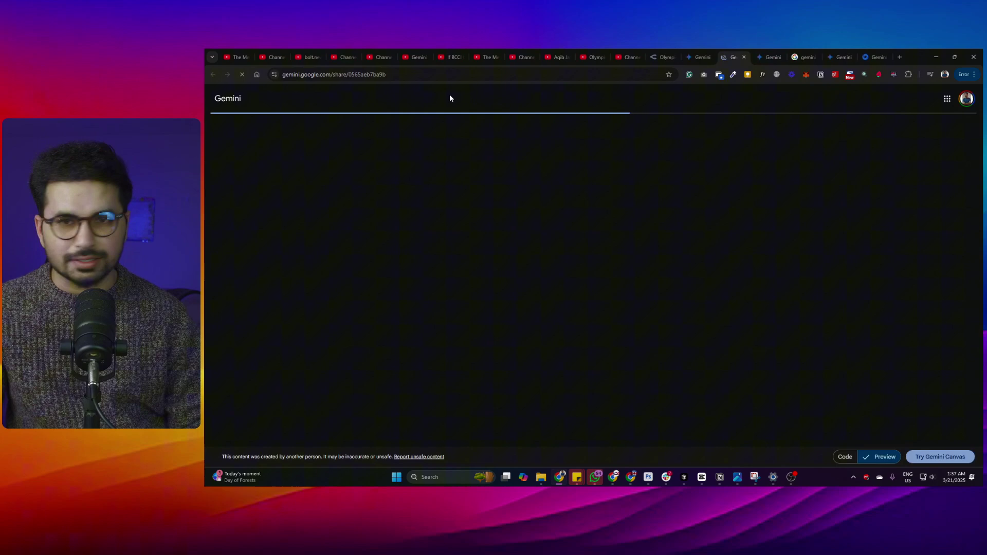
scroll(569, 270, down, 10)
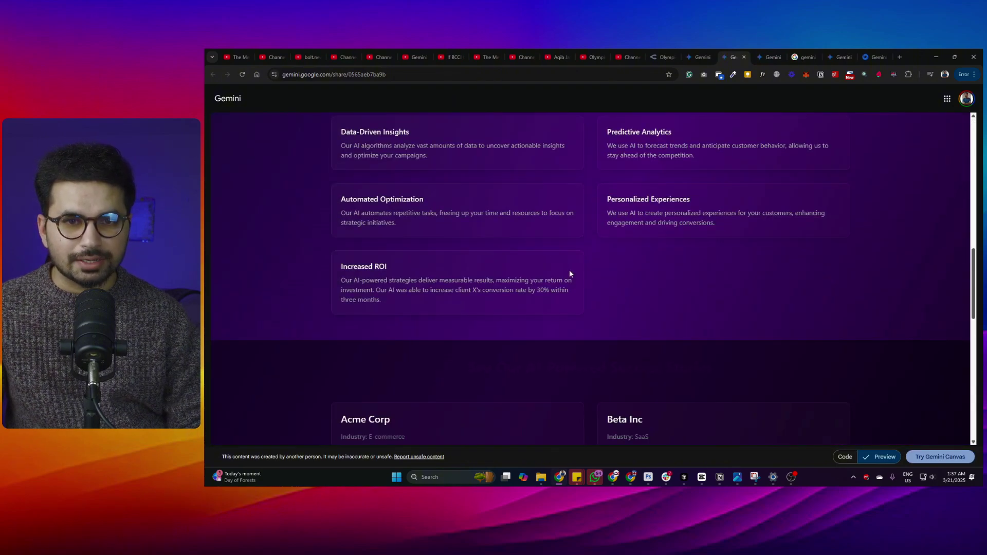
scroll(569, 270, down, 2)
scroll(632, 310, down, 10)
scroll(669, 206, up, 20)
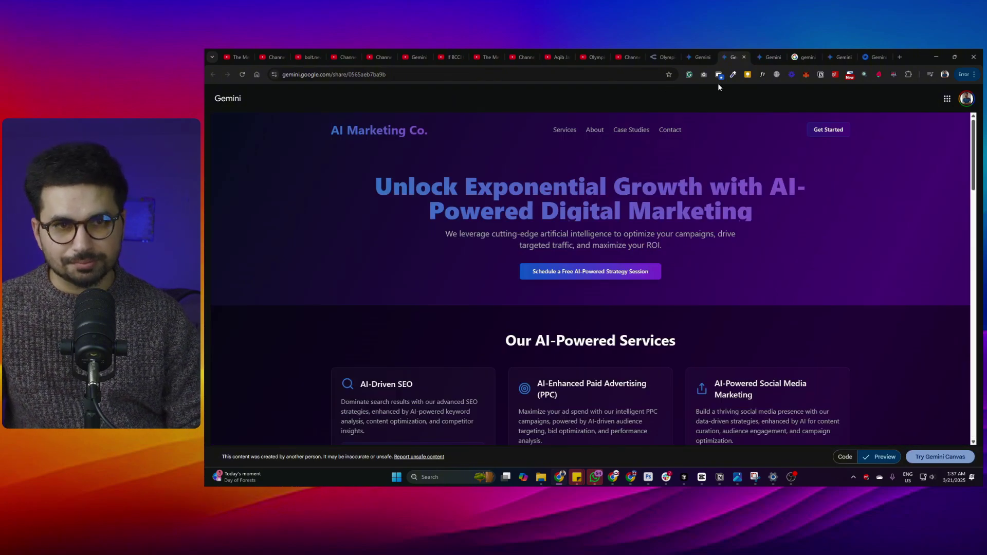
click(701, 49)
click(693, 378)
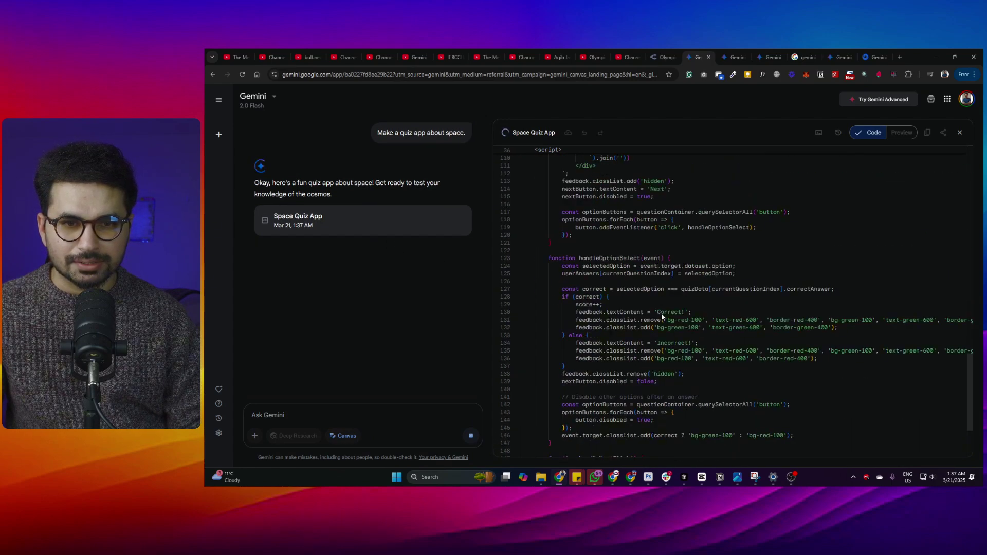
Step: Answer the first quiz questions: Mars, Milky Way, and 'A unit of distance' for light-year
click(700, 283)
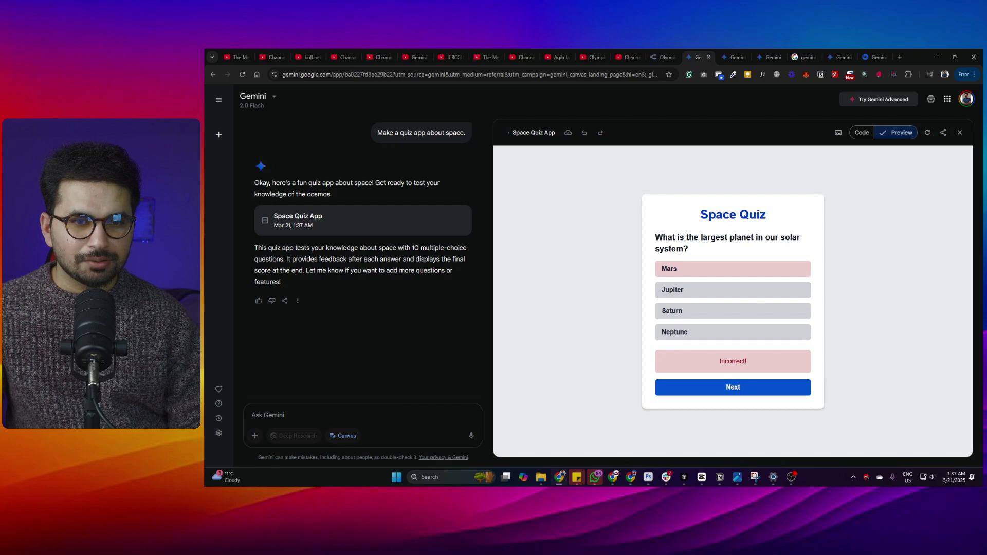
mouse_move(678, 237)
mouse_down()
mouse_move(741, 238)
mouse_move(694, 237)
mouse_up()
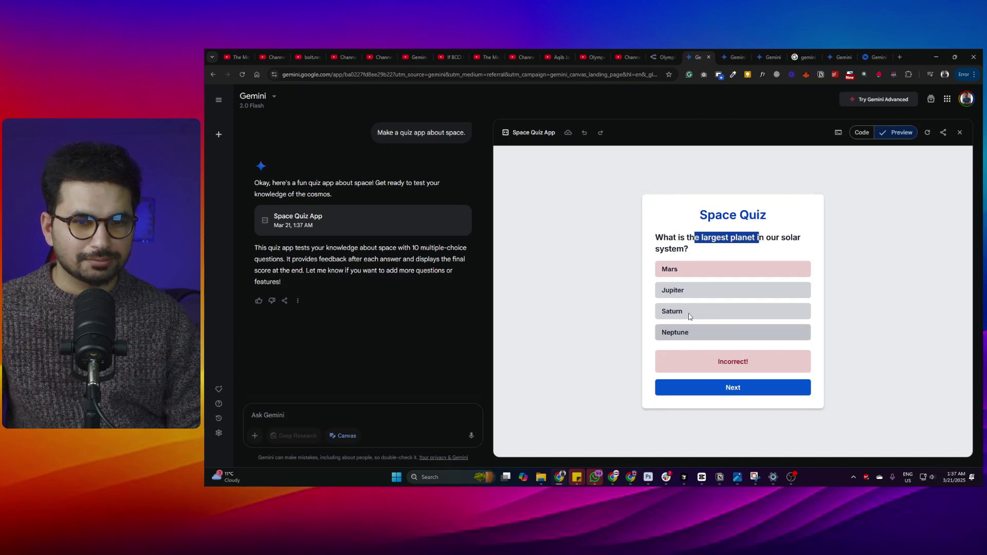
click(684, 300)
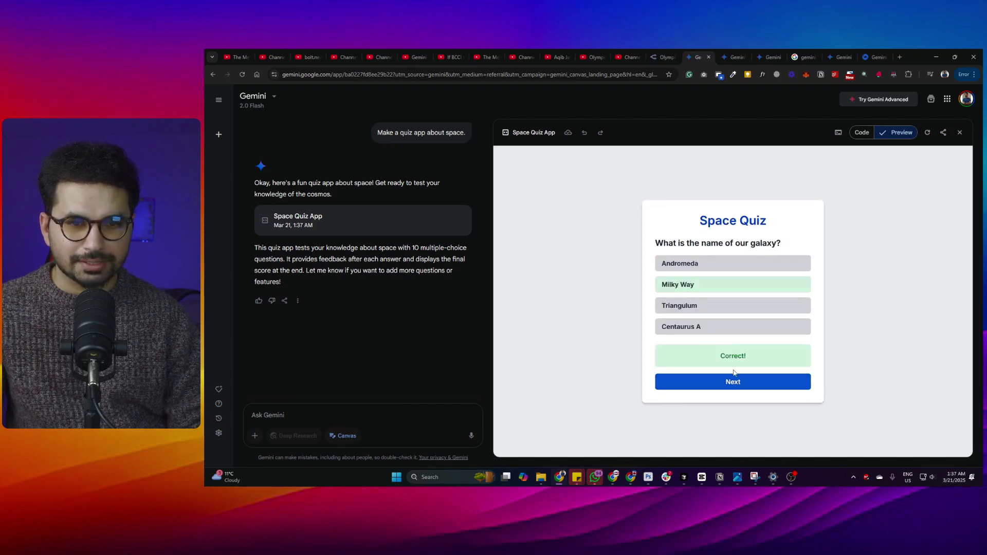
click(734, 368)
drag(673, 258, 686, 255)
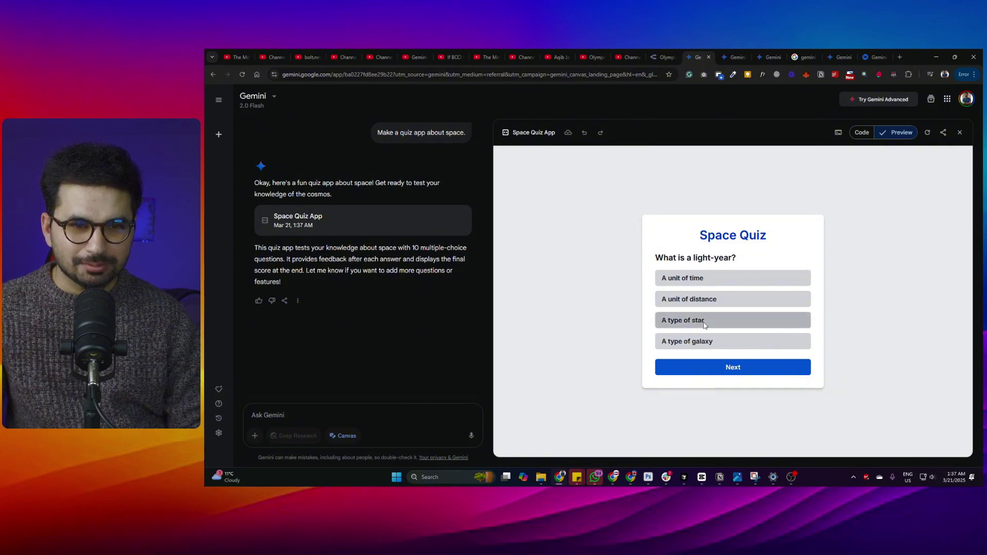
click(701, 299)
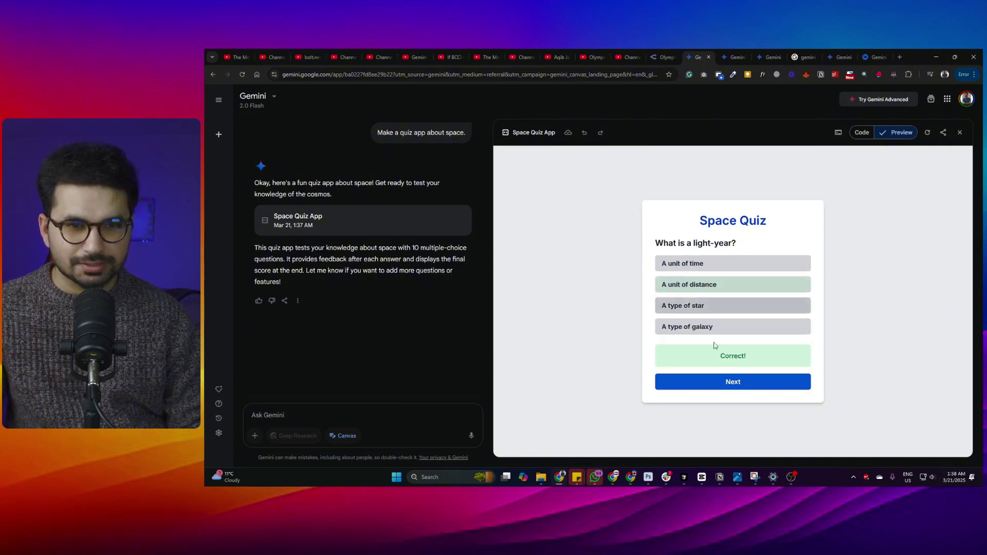
click(708, 379)
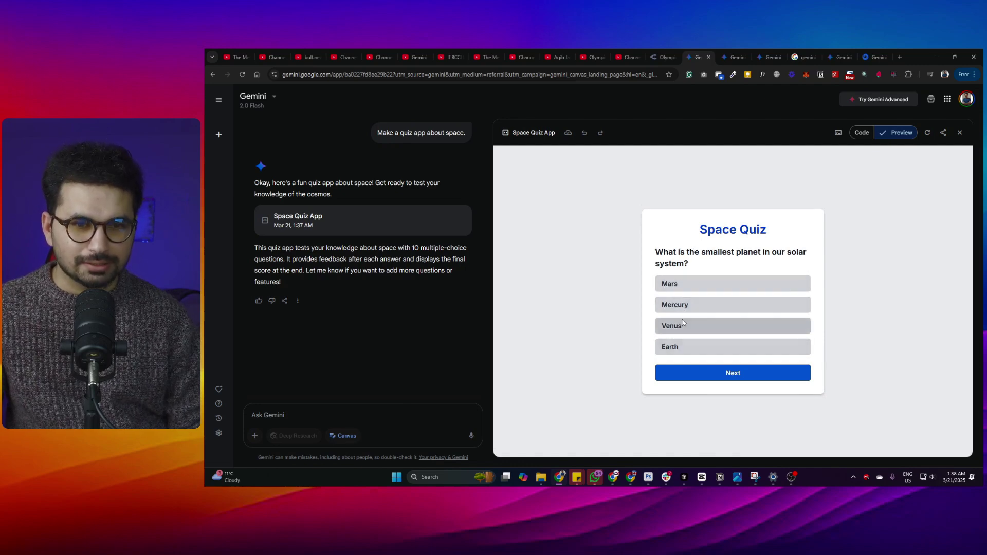
Step: Answer Mercury, Neil Armstrong and the Red Planet questions, advancing to the black hole question
click(682, 311)
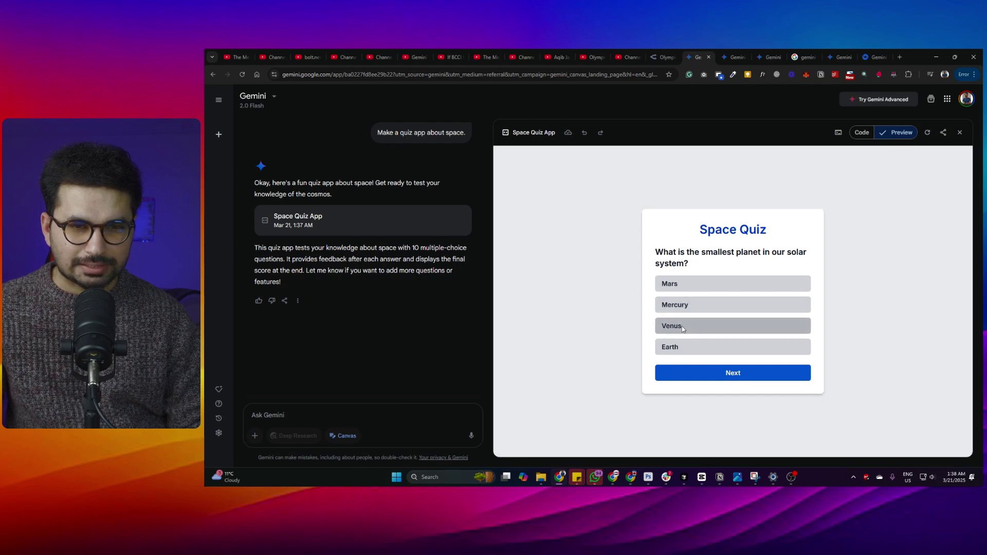
click(717, 373)
click(712, 387)
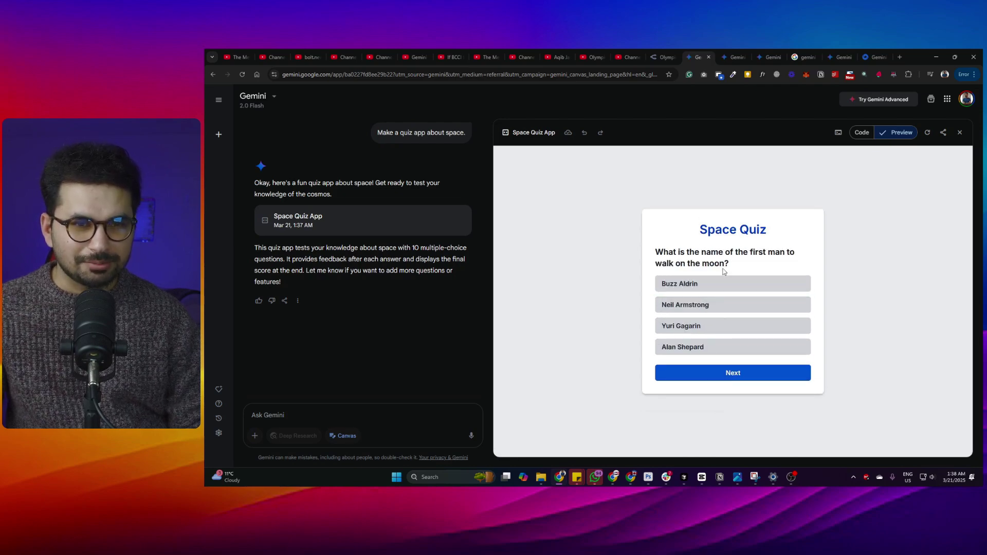
click(687, 305)
click(733, 388)
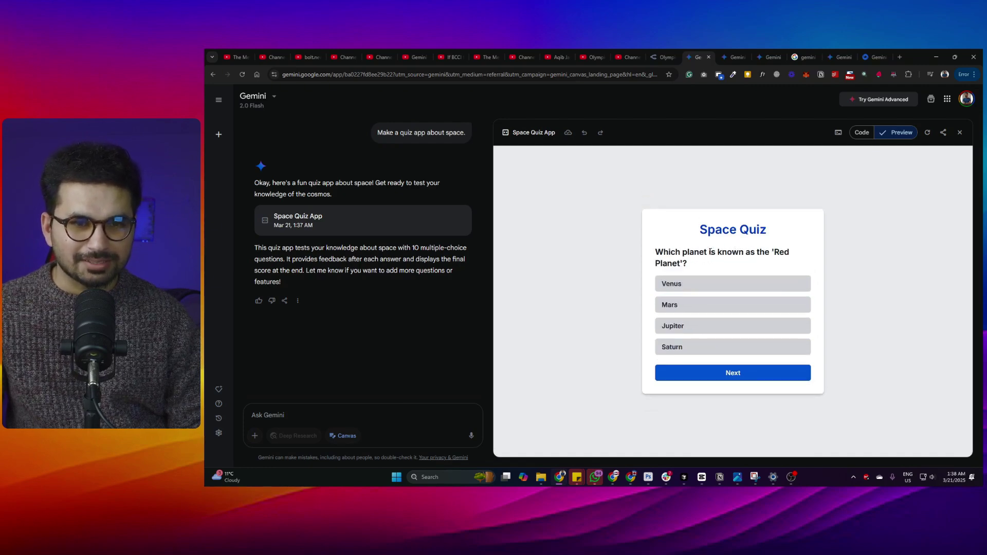
click(684, 305)
click(734, 388)
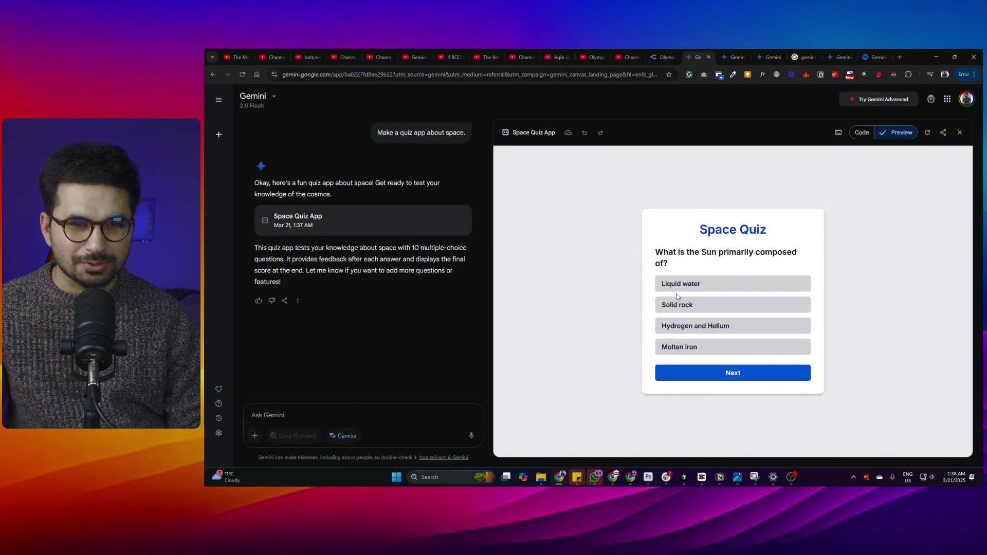
click(687, 333)
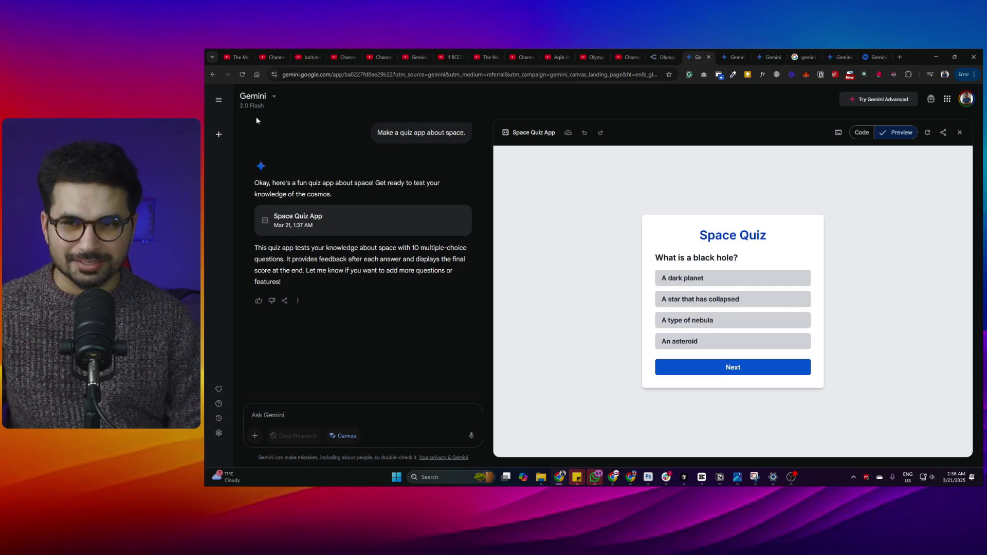
Step: Start a new Canvas chat and request a Chemistry 101 study plan
click(219, 134)
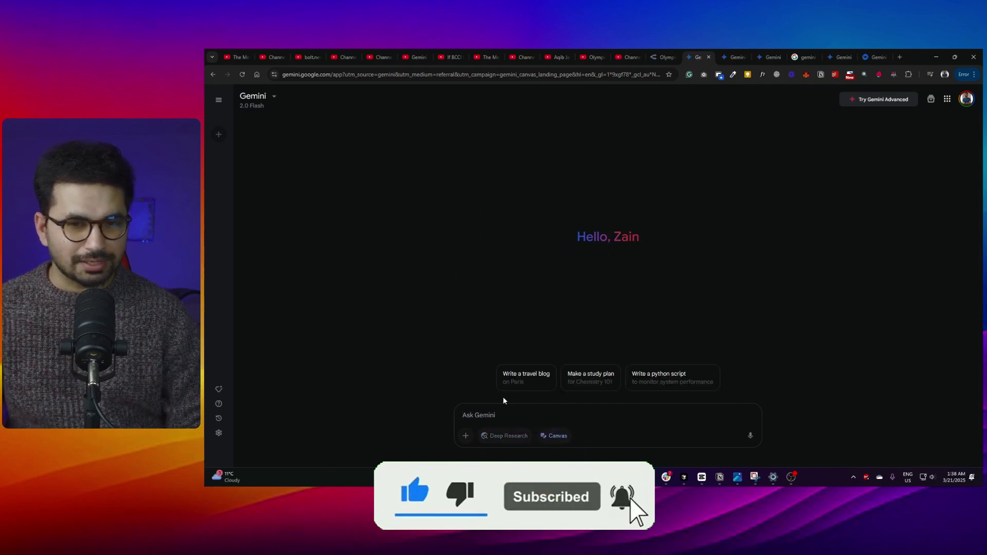
click(555, 435)
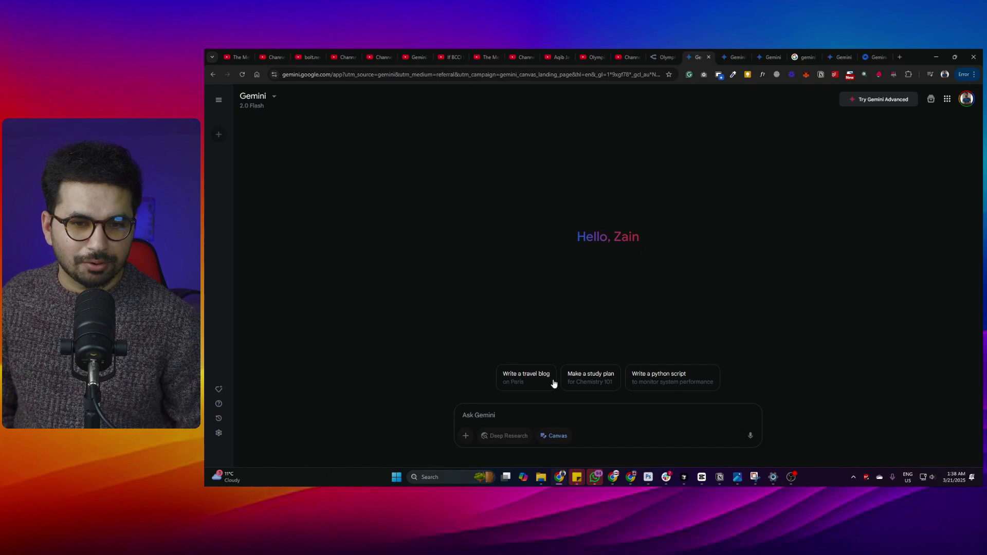
click(577, 379)
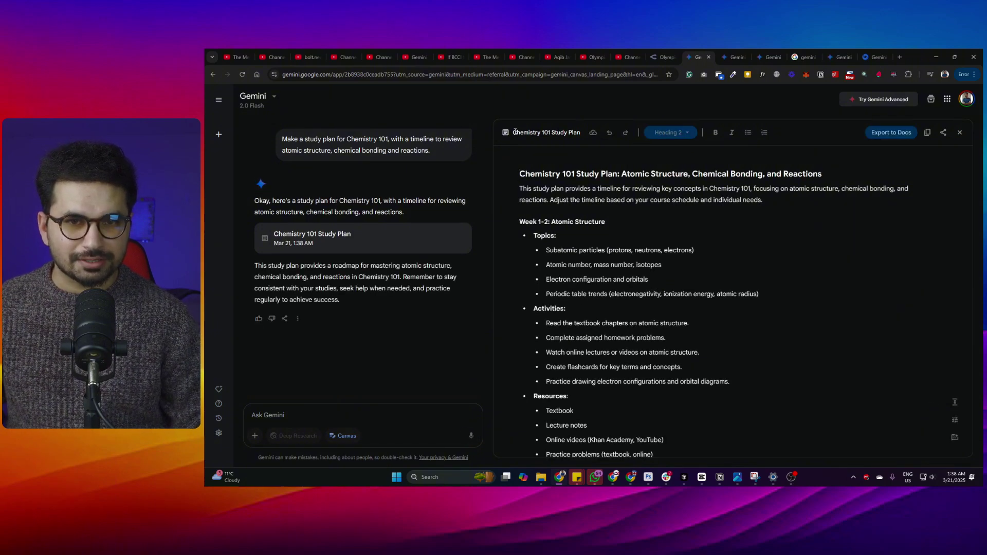
Step: Scroll through the generated Chemistry 101 Study Plan document
scroll(617, 267, down, 10)
scroll(643, 319, down, 10)
scroll(643, 319, up, 20)
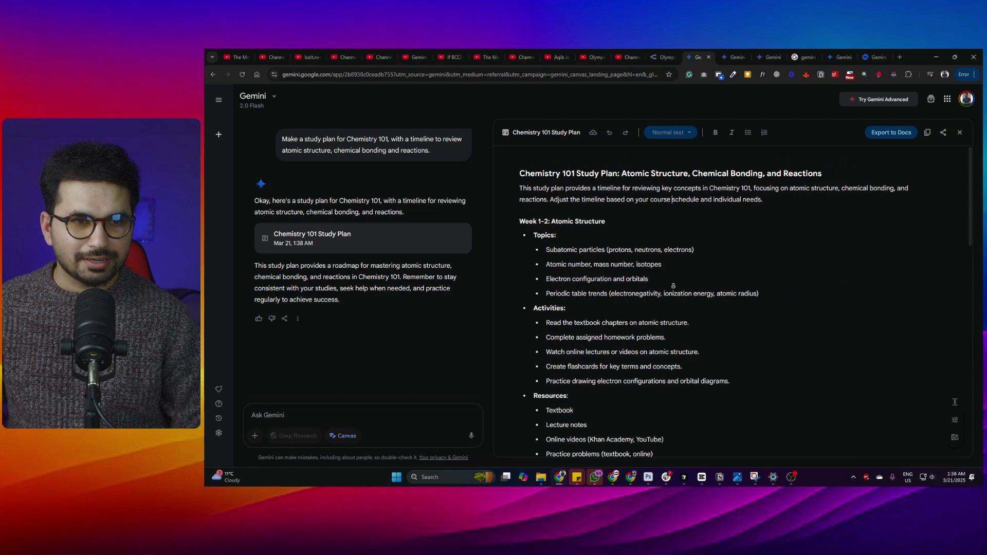
scroll(664, 360, down, 20)
click(664, 363)
scroll(698, 352, up, 20)
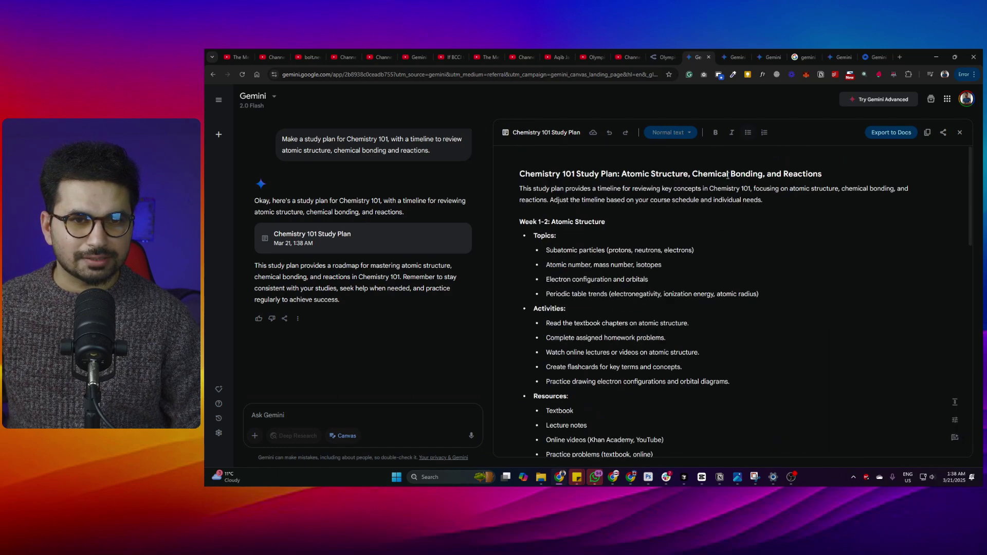
Step: Export the Chemistry 101 Study Plan to a new Google Docs document
click(893, 133)
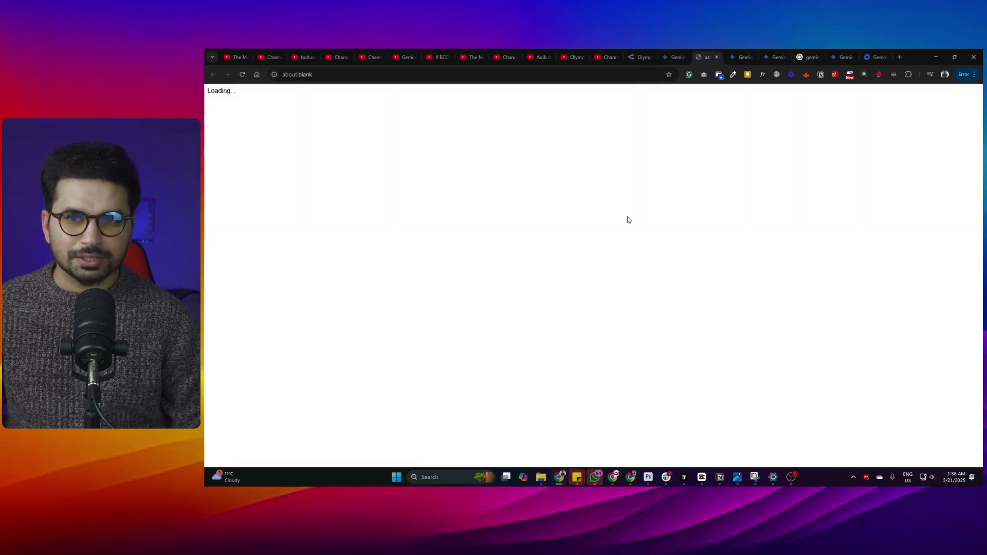